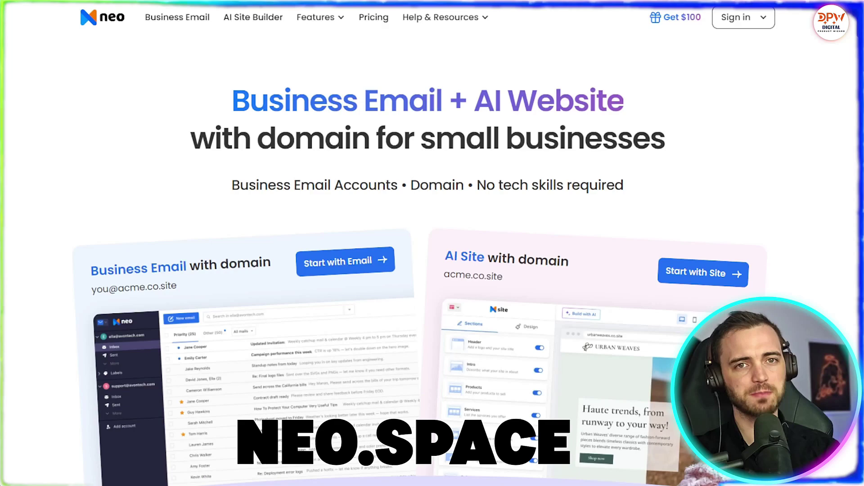
Step: Start email setup, search 'mybusinessdomain', and review the free mybusinessdomain.co.site suggestion
left_click(743, 18)
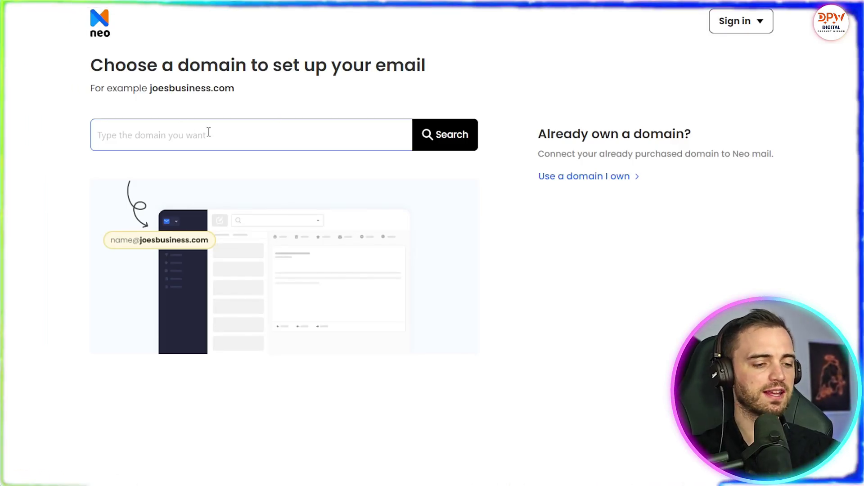
type("mybusinessdomain")
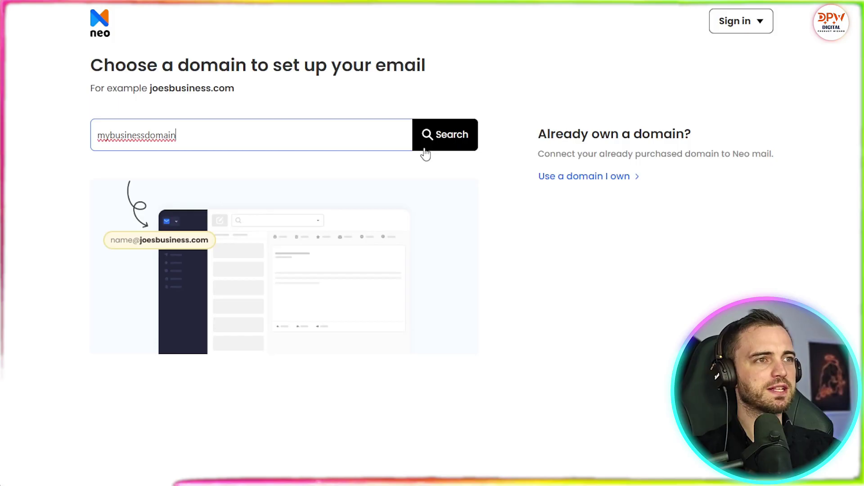
left_click(449, 135)
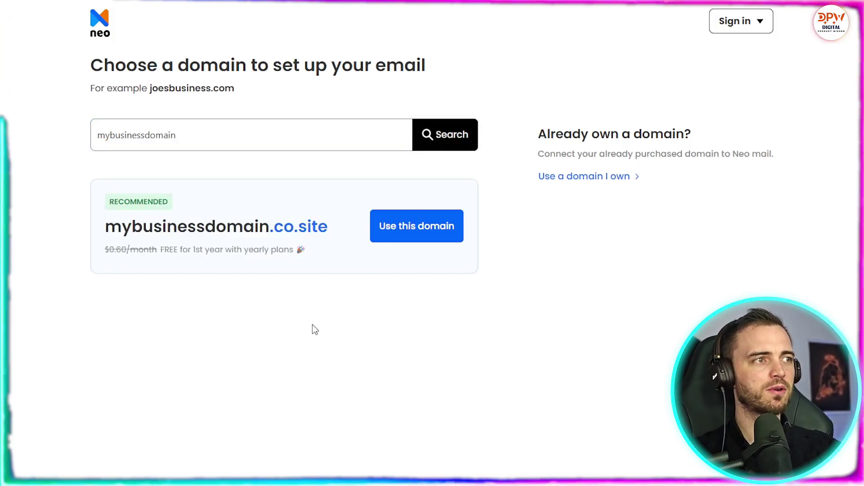
left_click_drag(106, 227, 276, 229)
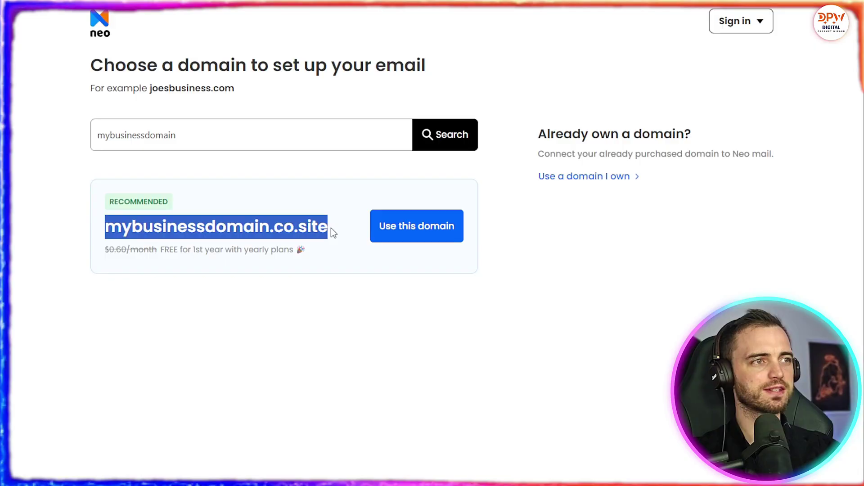
left_click(343, 262)
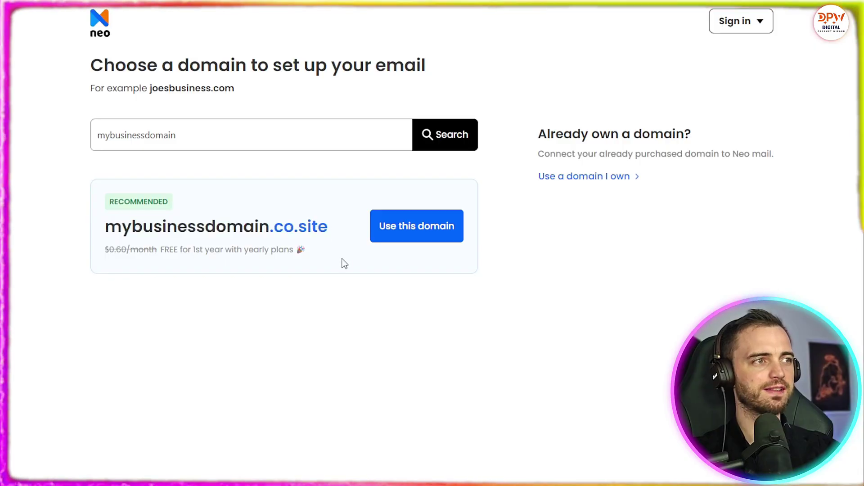
Step: Choose mybusinessdomain.co.site and create the customer account with name, email and password
left_click(409, 229)
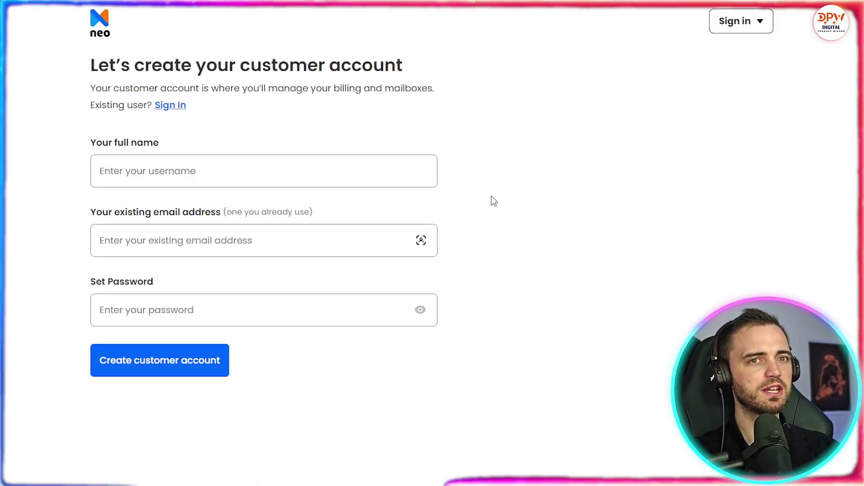
left_click(172, 174)
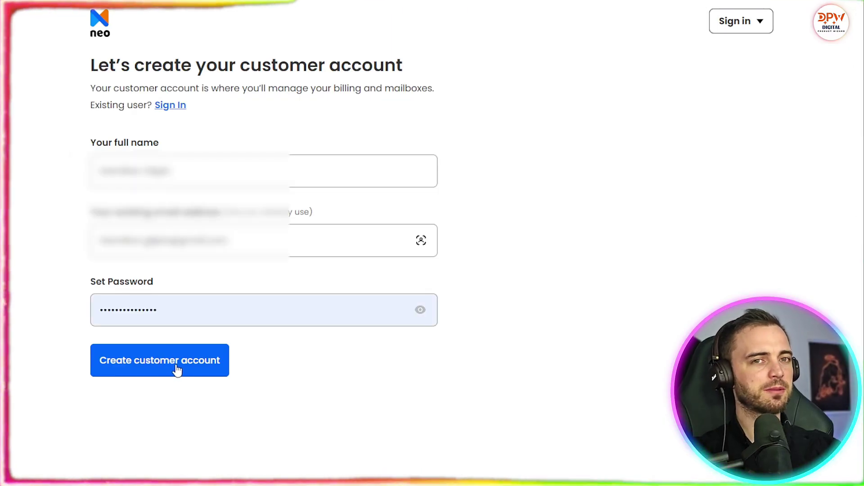
left_click(177, 368)
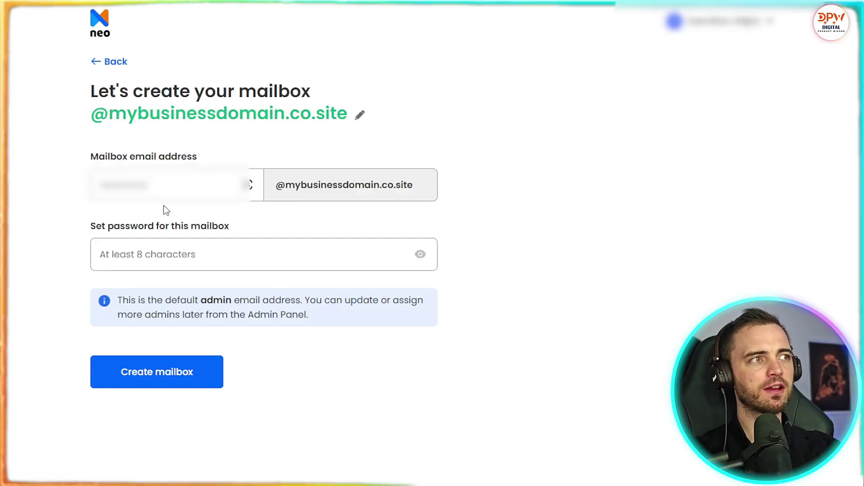
Step: Set the admin mailbox name and password and create the mailbox
key("BackSpace")
key("BackSpace")
key("BackSpace")
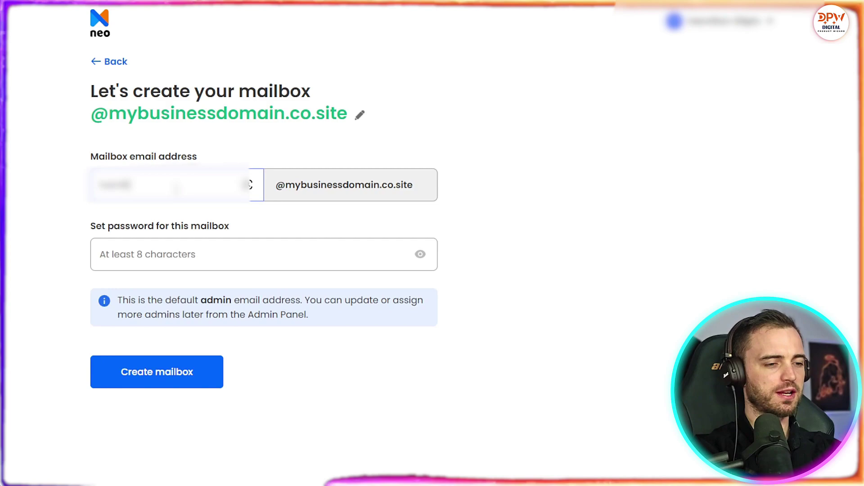
left_click(203, 254)
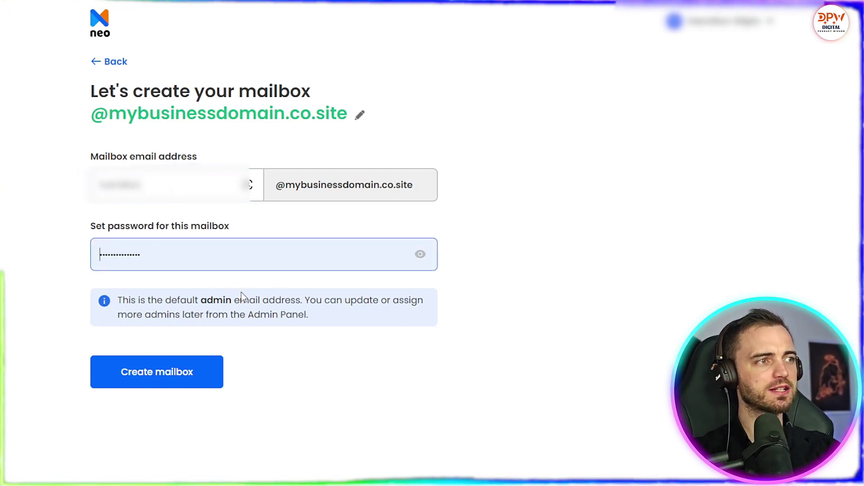
left_click(160, 375)
left_click(151, 382)
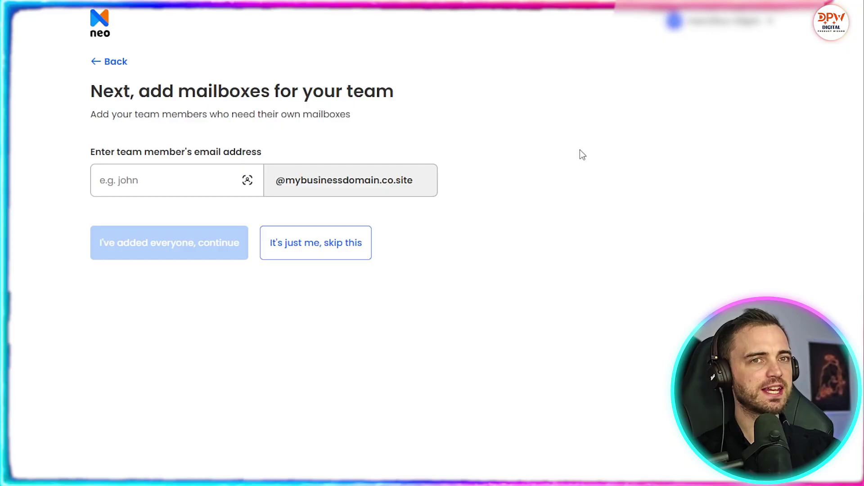
Step: Skip creating team member mailboxes with 'It's just me'
left_click_drag(92, 119, 341, 134)
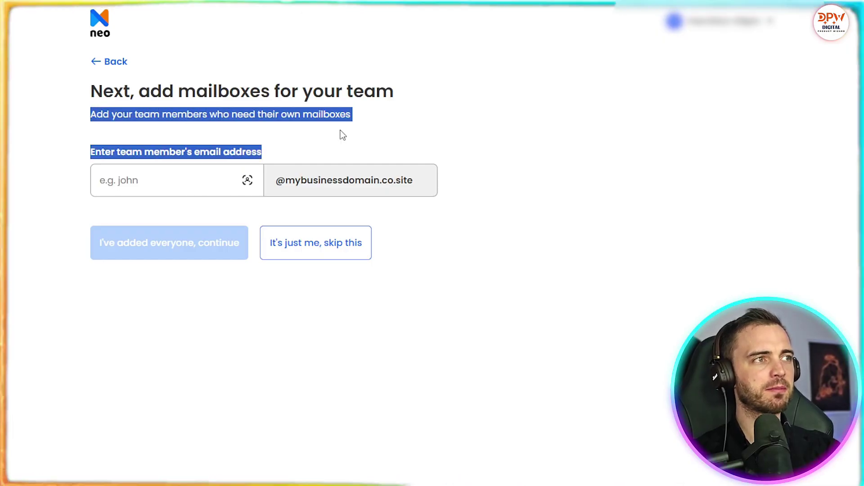
left_click(361, 110)
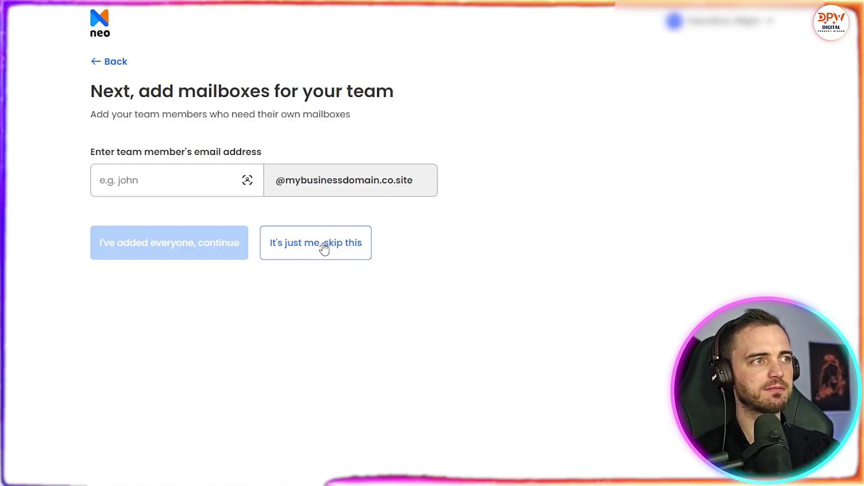
left_click(150, 181)
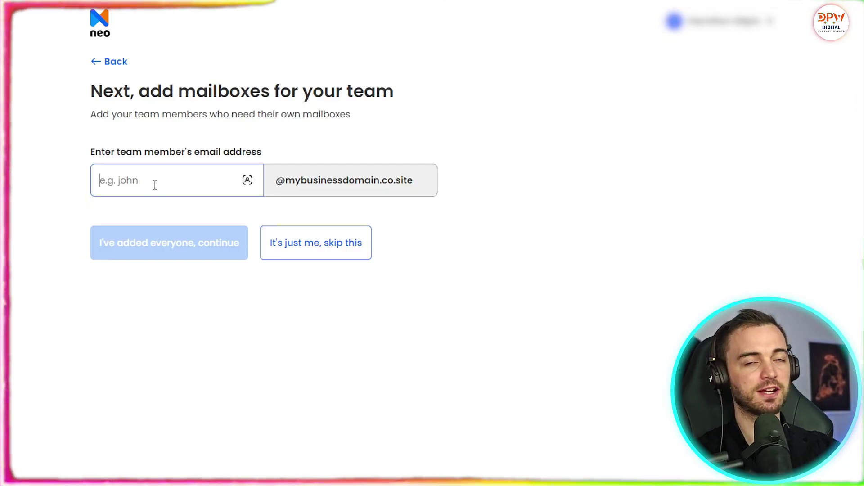
left_click_drag(278, 182, 422, 186)
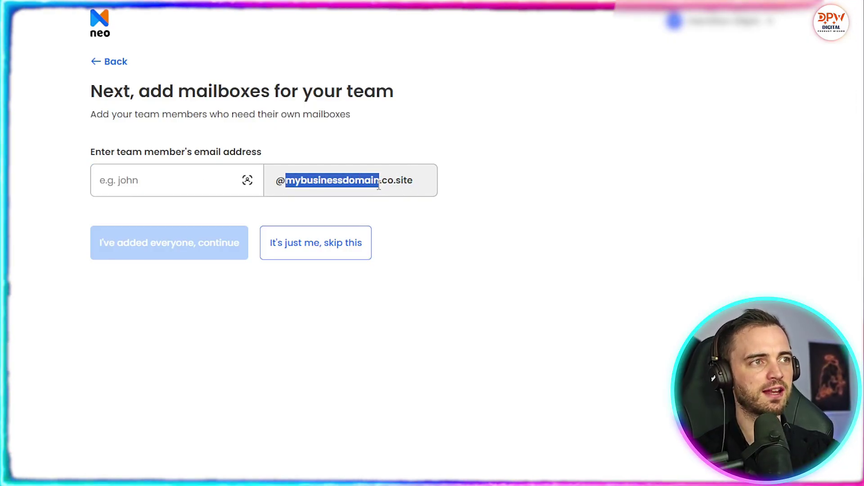
left_click(446, 184)
left_click(327, 245)
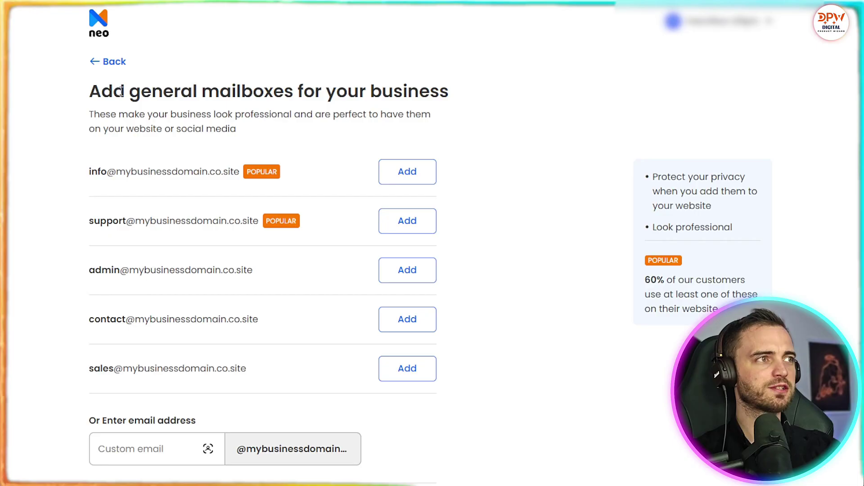
left_click_drag(129, 91, 267, 95)
left_click(317, 122)
scroll(354, 126, "down", 1)
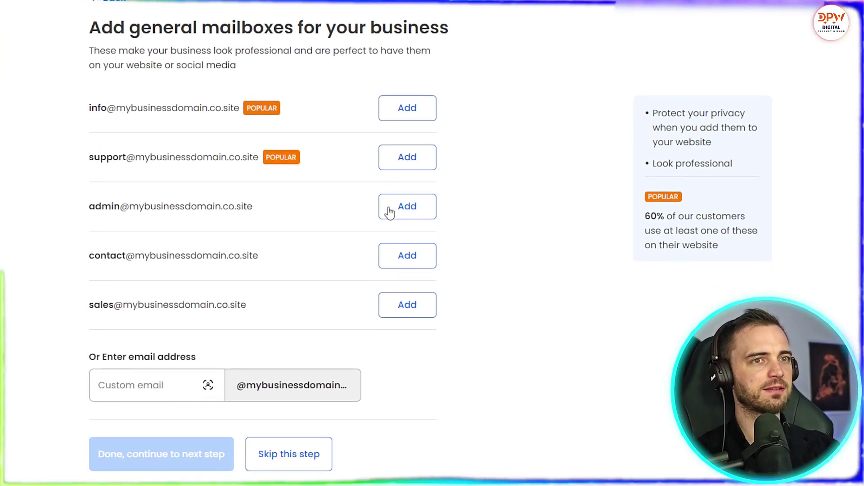
left_click(407, 157)
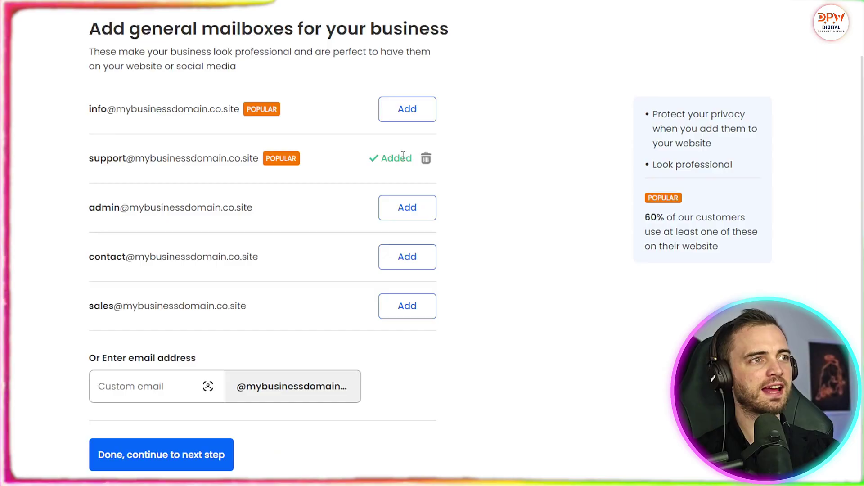
left_click(149, 454)
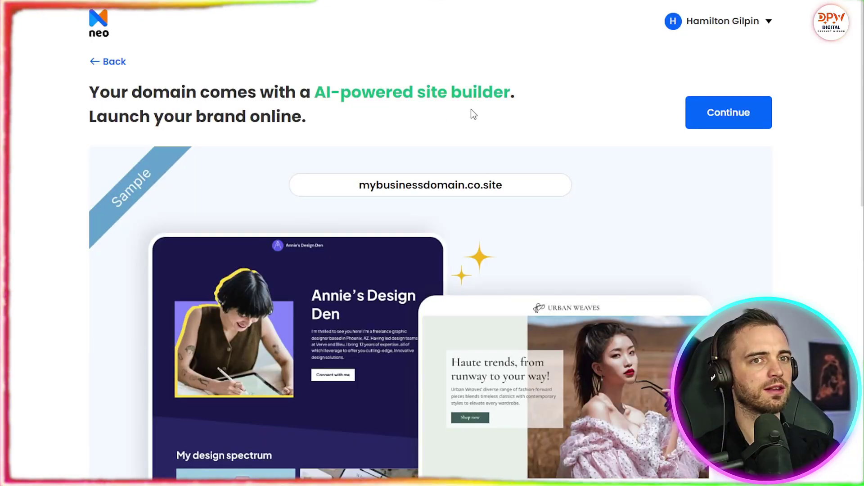
scroll(471, 108, "down", 3)
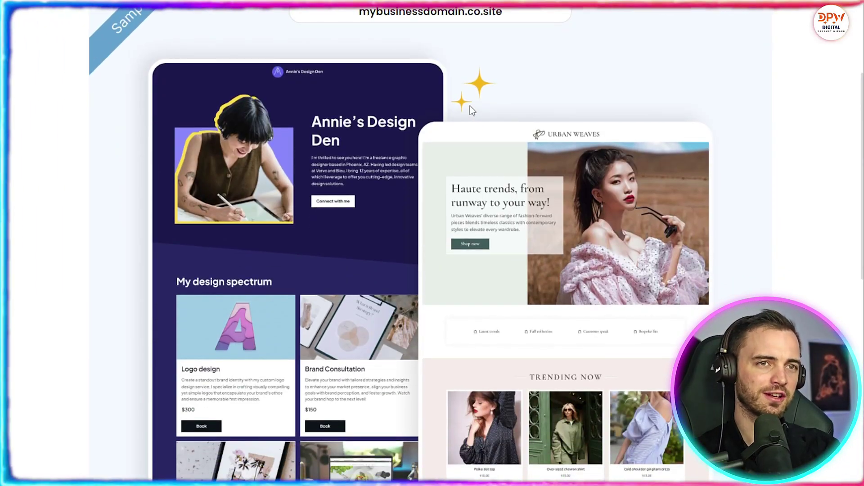
scroll(470, 102, "down", 1)
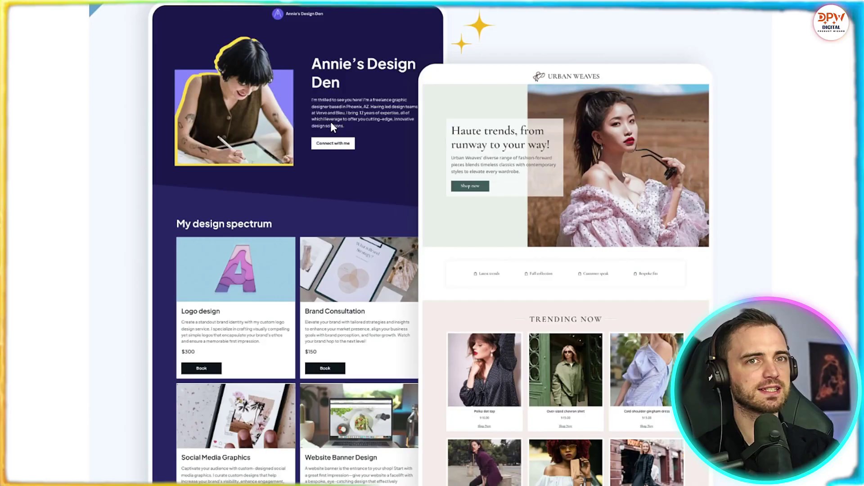
scroll(355, 199, "down", 2)
scroll(493, 163, "down", 4)
scroll(427, 202, "up", 10)
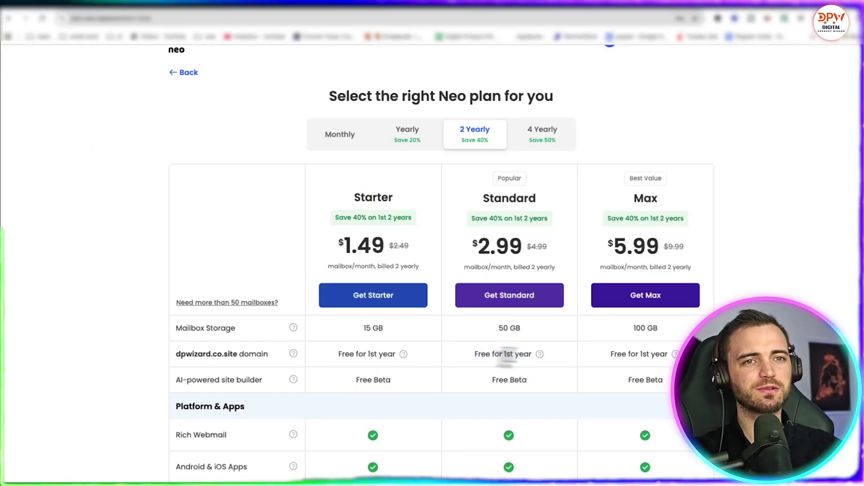
Step: Note the free first-year domain offer and switch plan pricing to yearly billing
left_click_drag(610, 354, 660, 358)
left_click(473, 358)
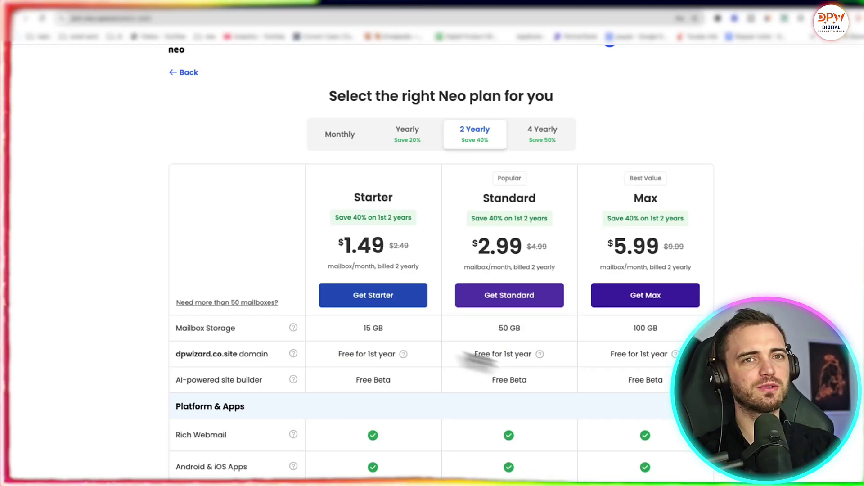
scroll(473, 358, "up", 1)
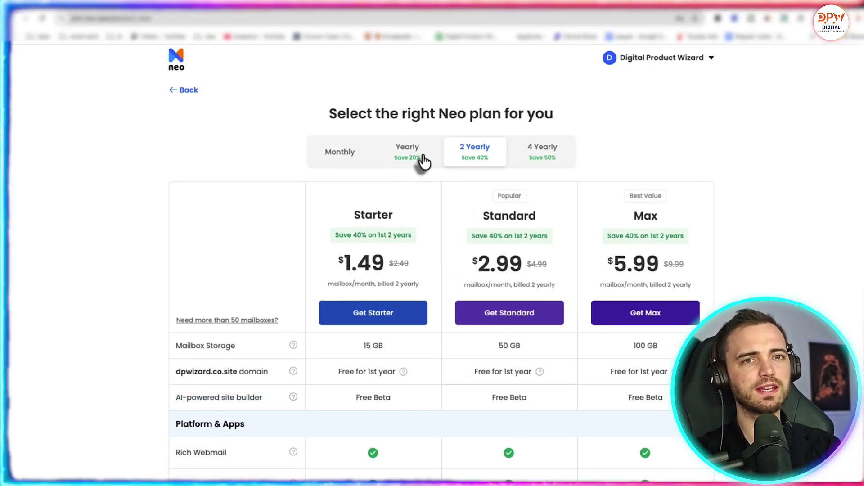
left_click(424, 161)
scroll(567, 304, "down", 5)
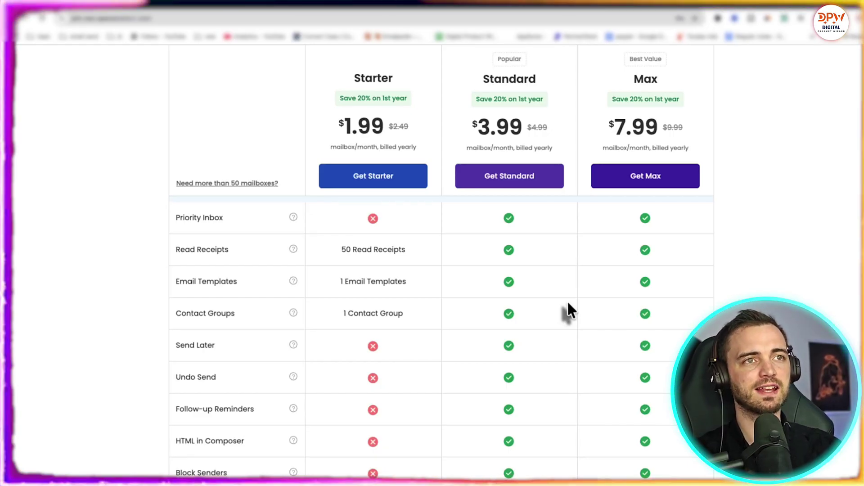
scroll(567, 311, "up", 3)
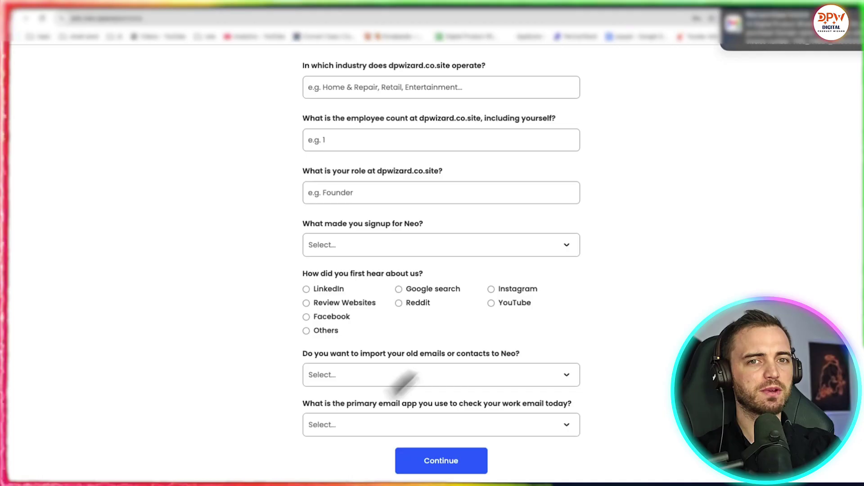
Step: Submit the business questionnaire, open webmail, and enter a profile display name
left_click(440, 460)
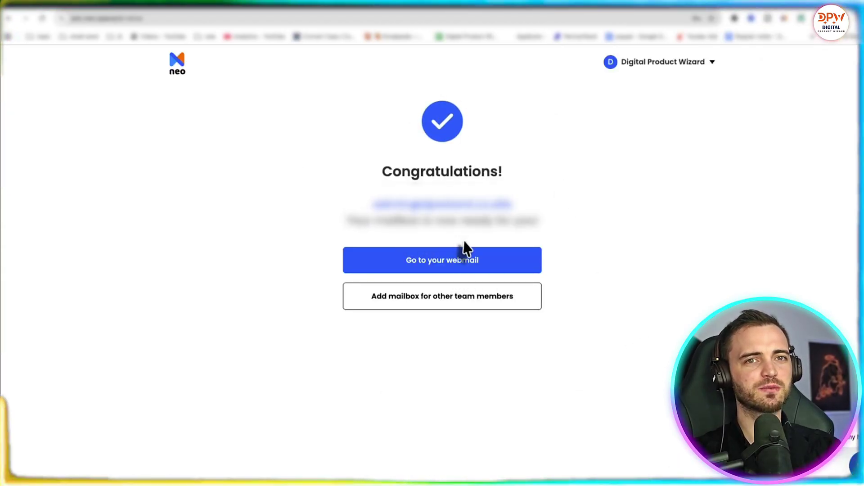
left_click(469, 265)
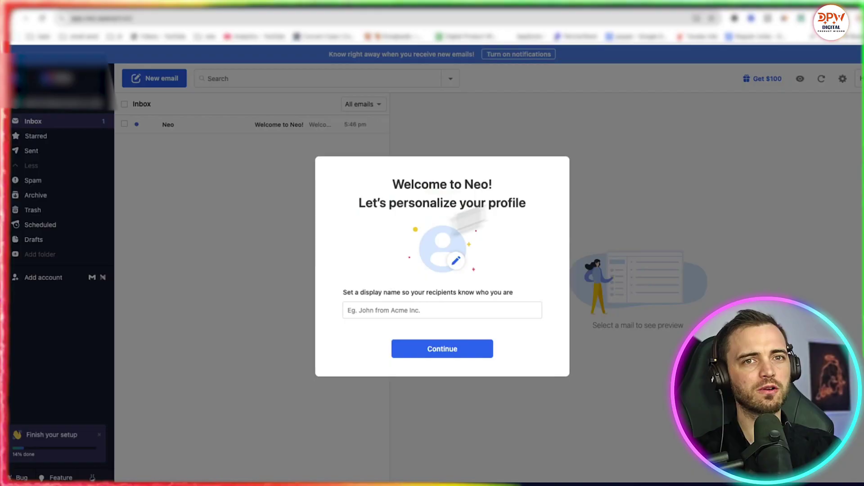
left_click(373, 311)
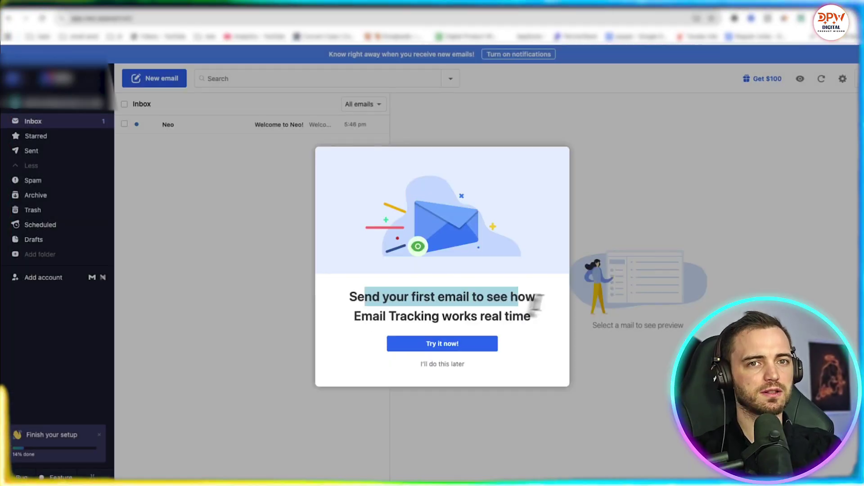
left_click_drag(355, 316, 524, 317)
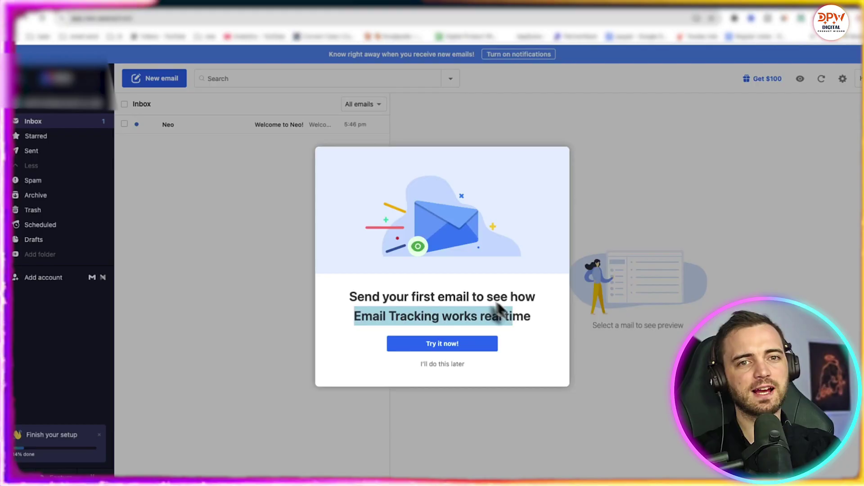
left_click(432, 324)
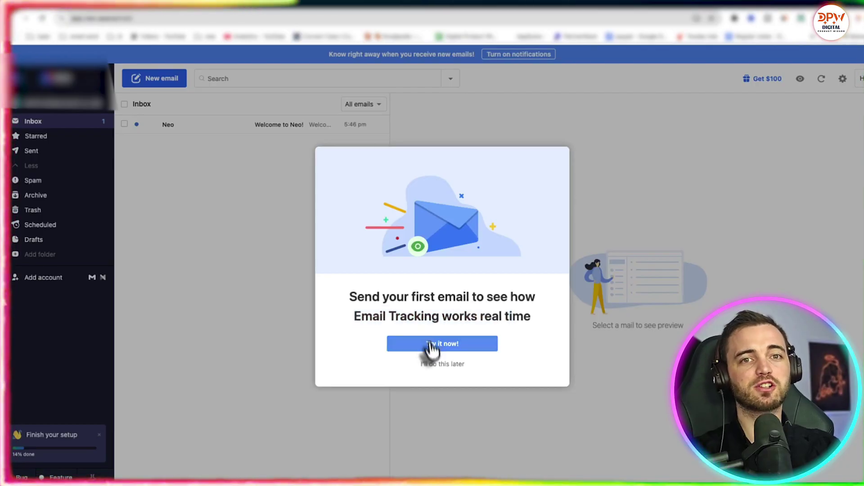
Step: Review the prefilled 'Testing Neo's features' test email and its recipient address
left_click(452, 347)
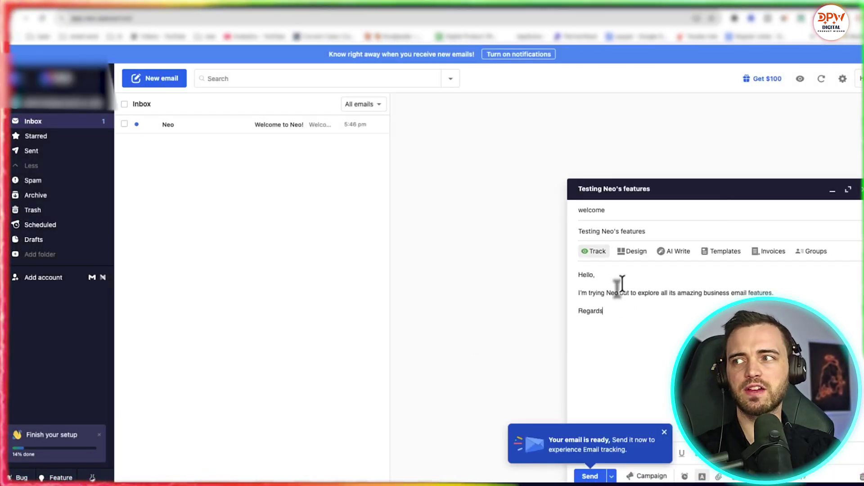
left_click(602, 213)
left_click(628, 314)
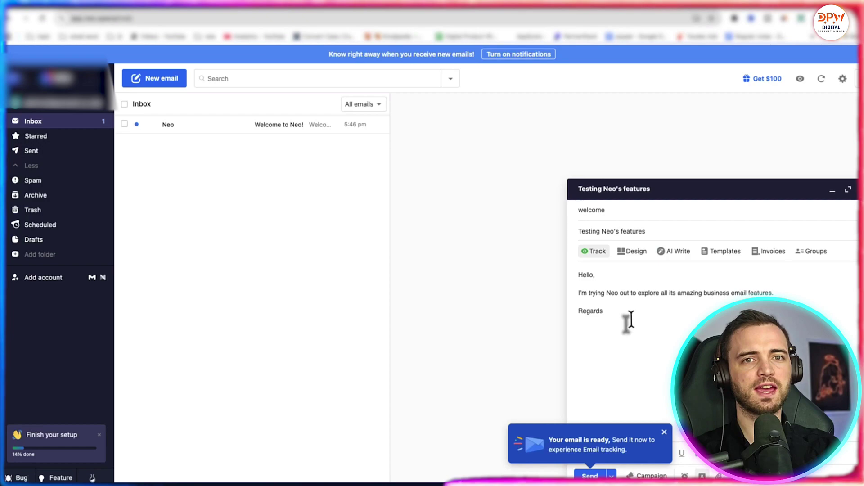
left_click(664, 433)
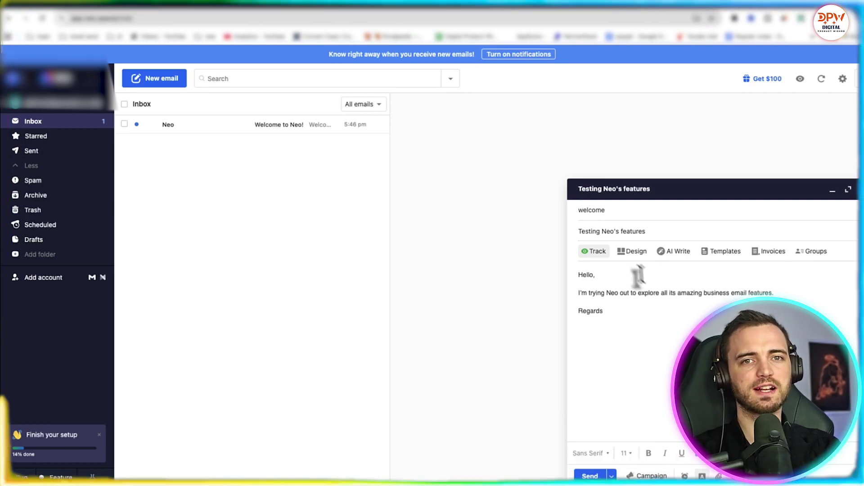
left_click(628, 210)
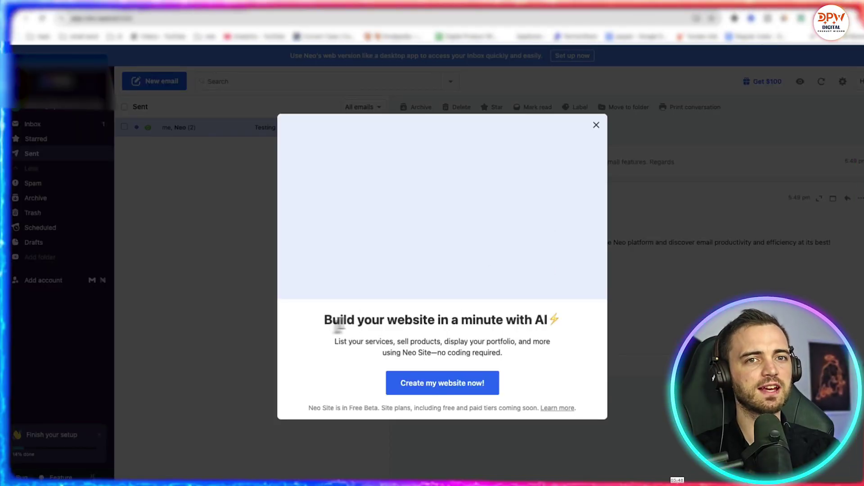
Step: Dismiss the Neo Site website-builder offer with 'I'll create later'
left_click_drag(338, 321, 548, 320)
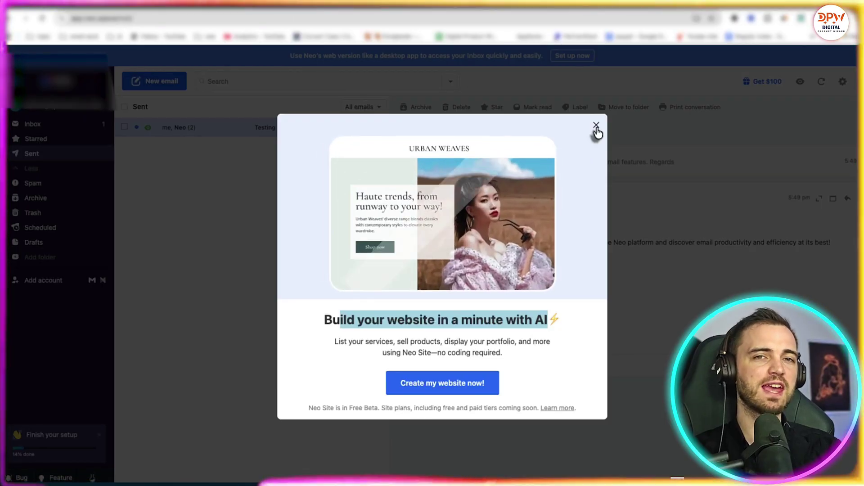
left_click(596, 126)
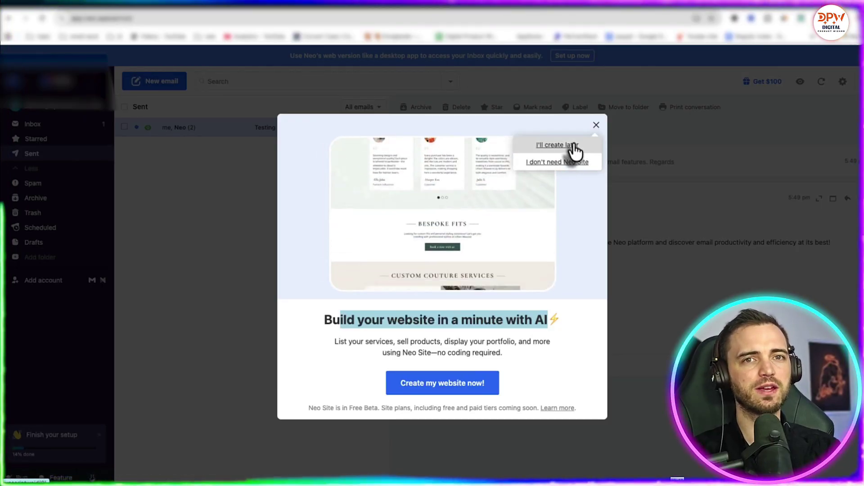
left_click(557, 145)
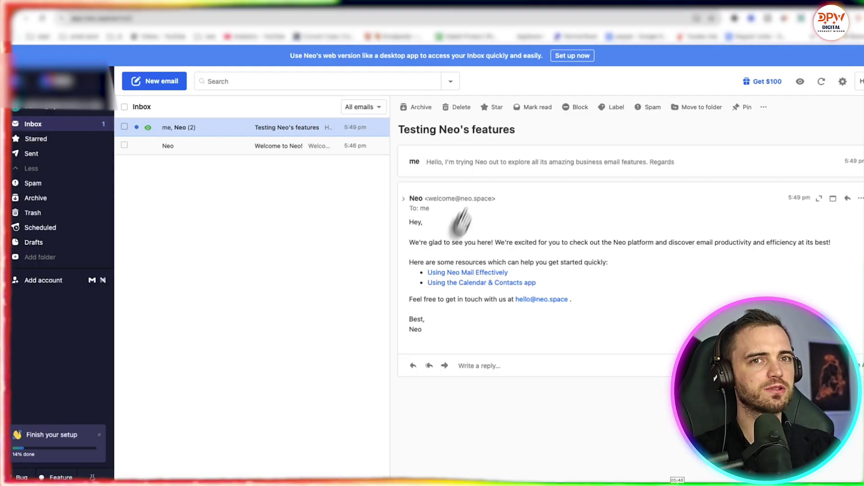
Step: Expand the sent test message, browse Archive, Trash, Scheduled and Drafts, and view the apps menu
left_click(571, 162)
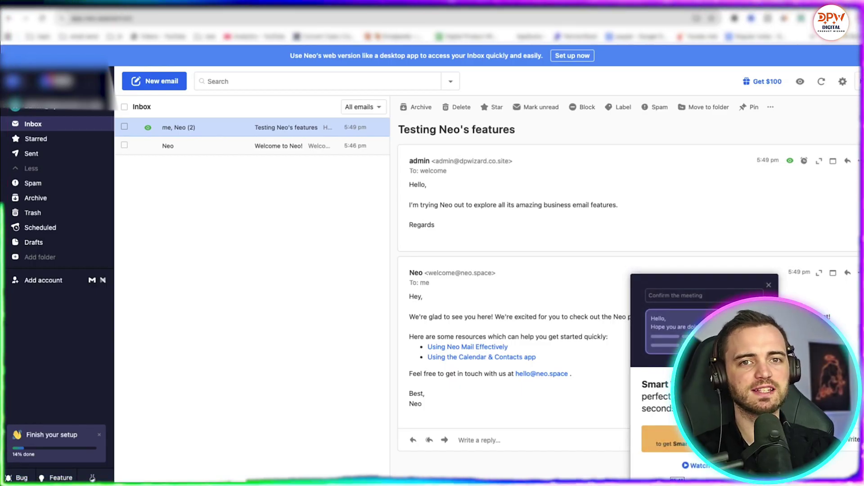
left_click(769, 292)
left_click(35, 198)
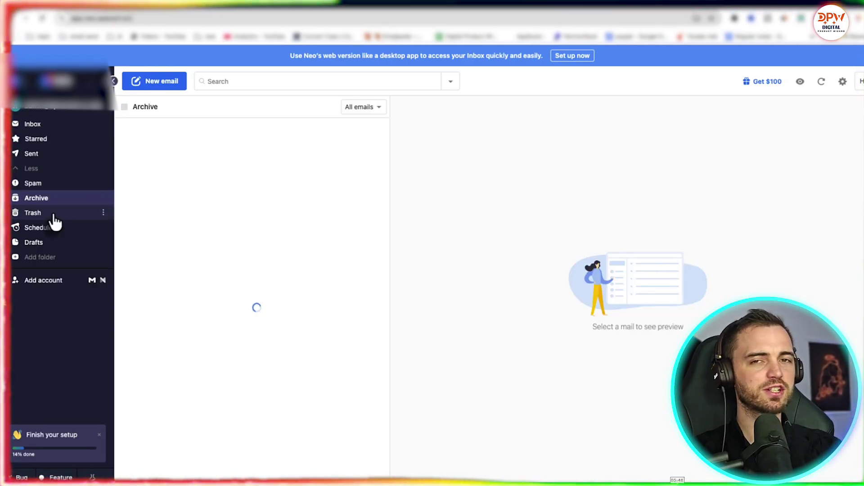
left_click(34, 212)
left_click(39, 227)
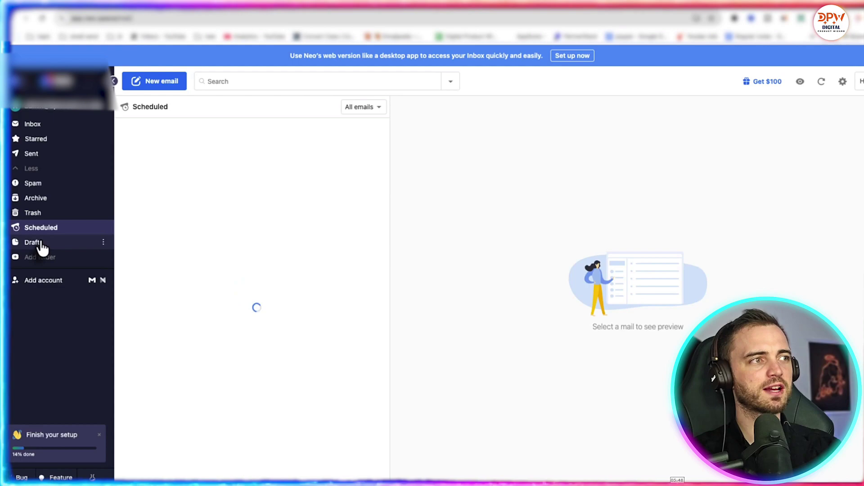
left_click(33, 242)
left_click(27, 113)
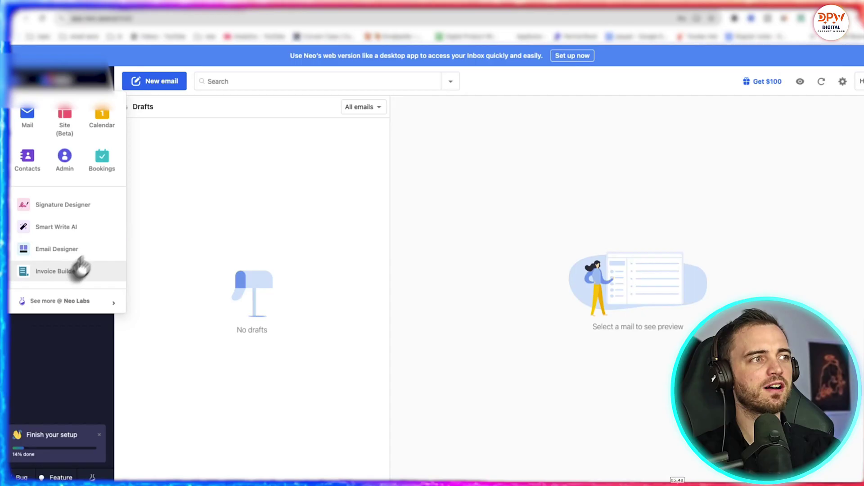
left_click(81, 358)
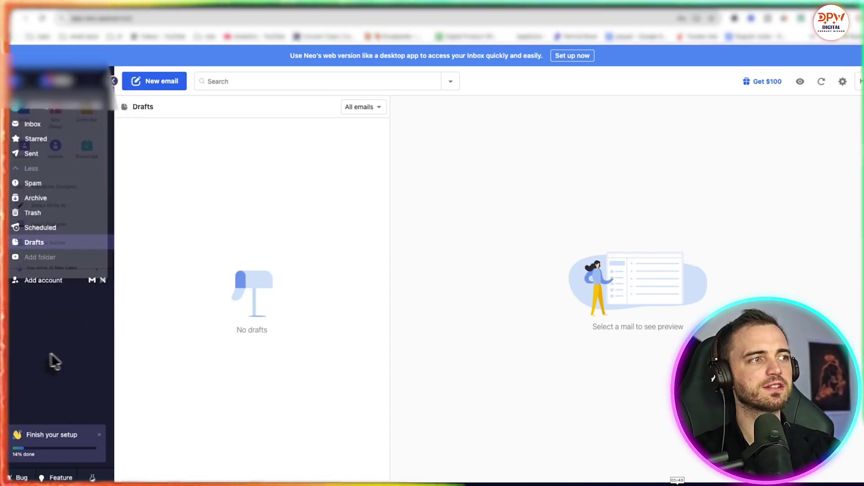
Step: Review the 14%-complete setup checklist and the 25-feature Upgrade to Max offer
left_click(60, 443)
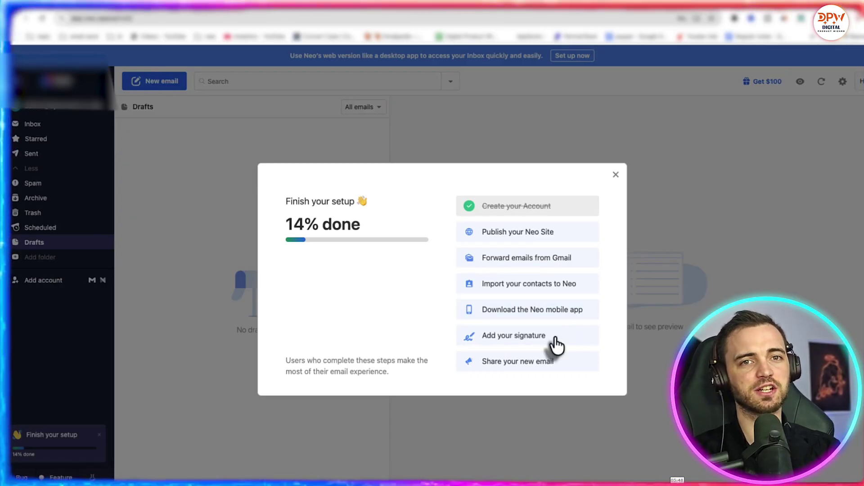
left_click(514, 334)
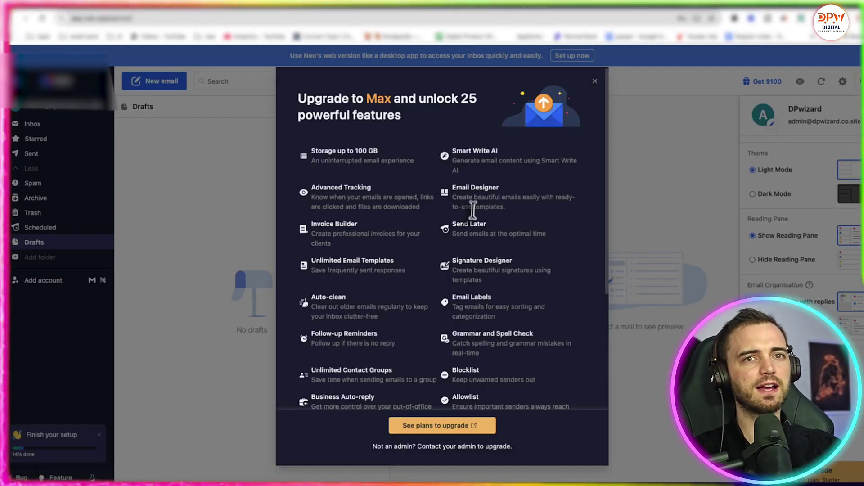